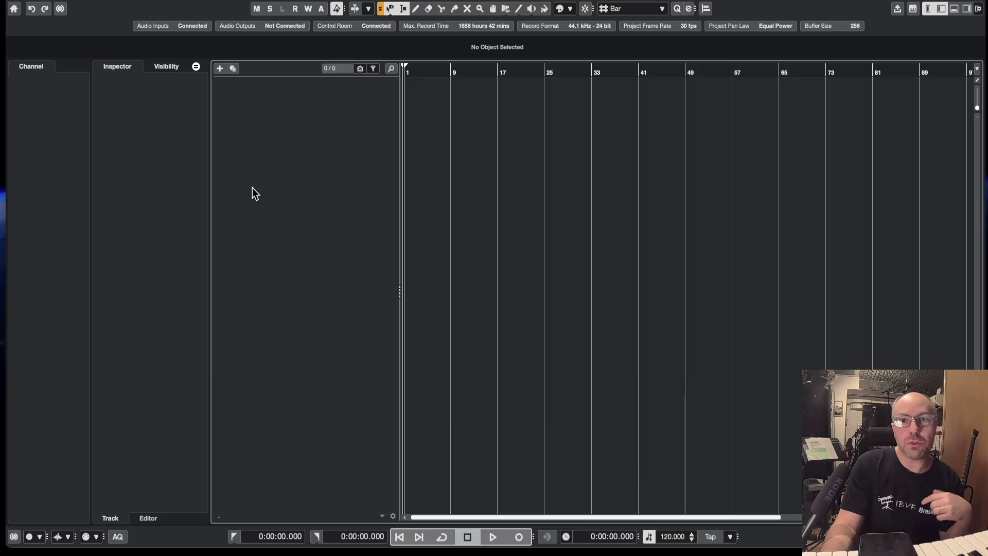
# Add three mono audio tracks, Audio 01 to Audio 03, in Color 5 (yellow).
pyautogui.click(220, 68)
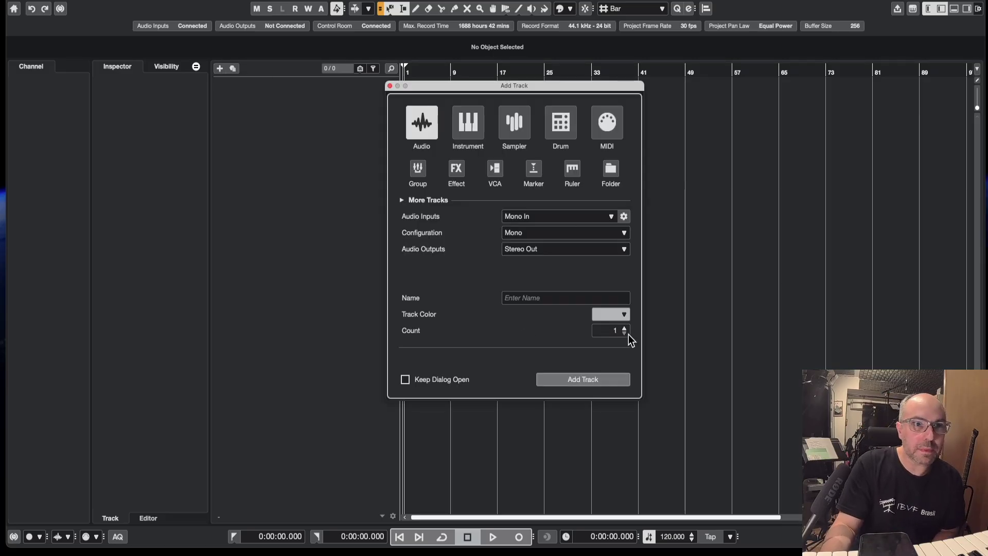
pyautogui.click(613, 331)
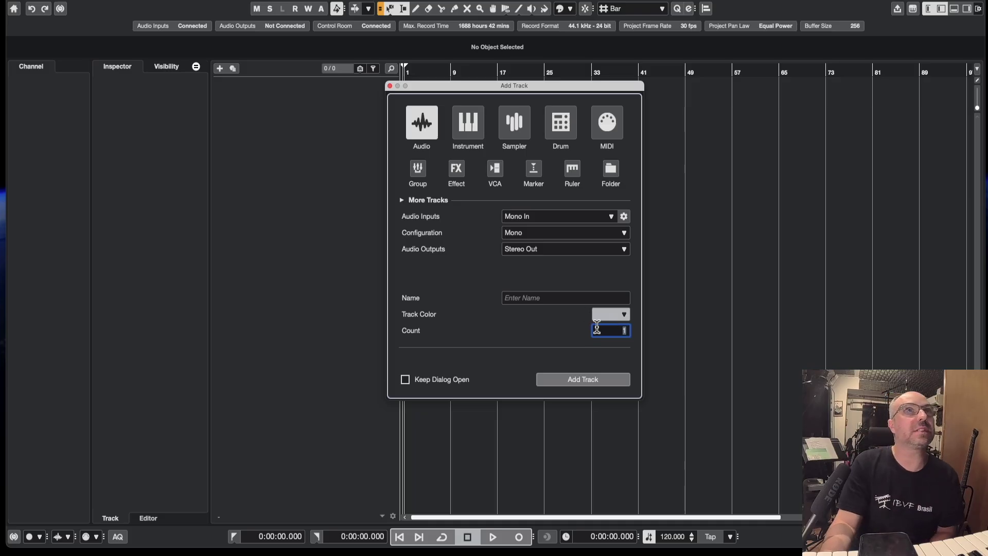
pyautogui.click(622, 310)
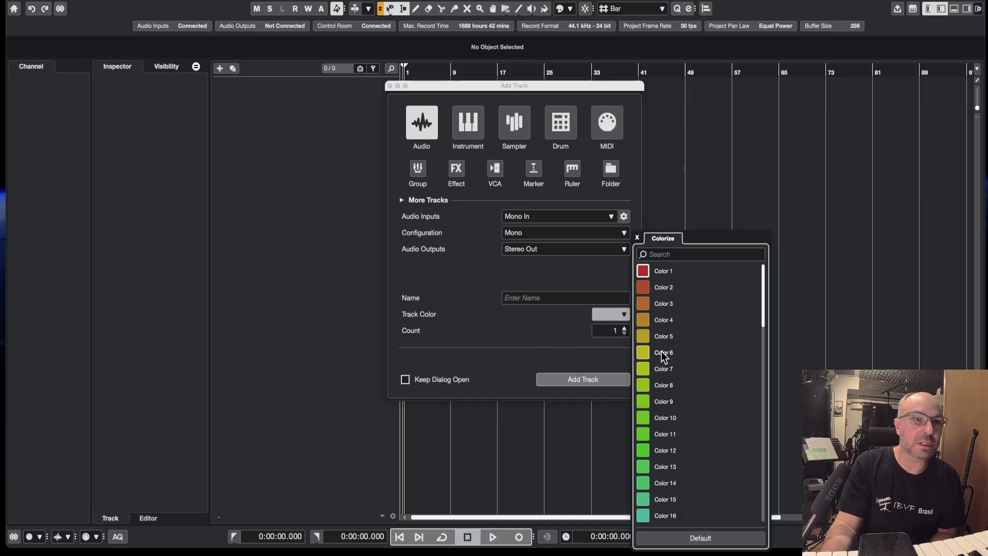
pyautogui.click(643, 337)
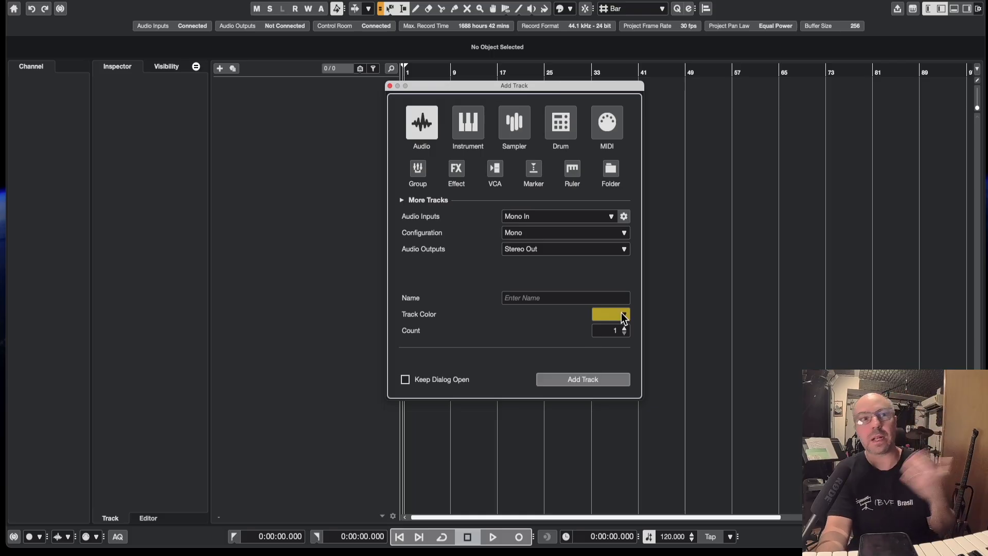
pyautogui.click(624, 329)
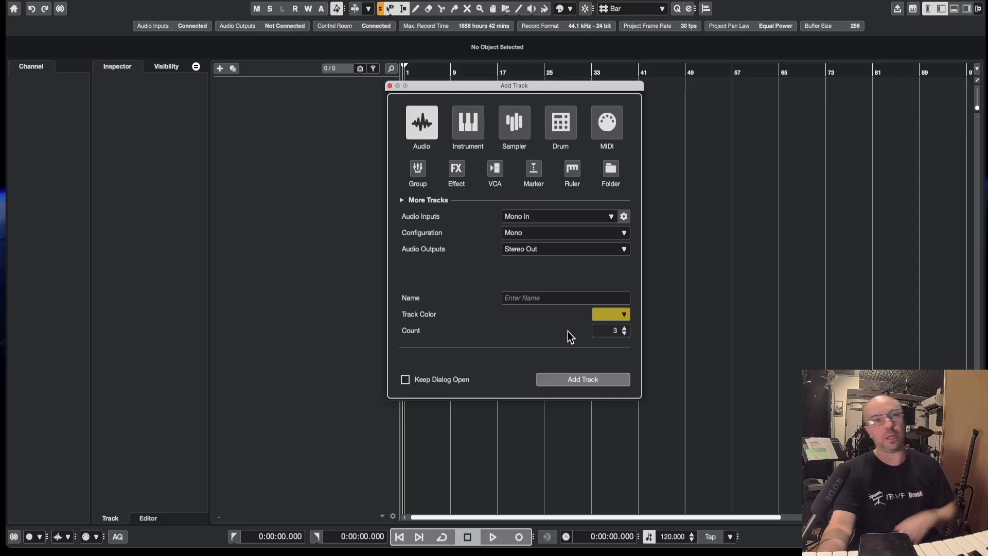
pyautogui.click(601, 384)
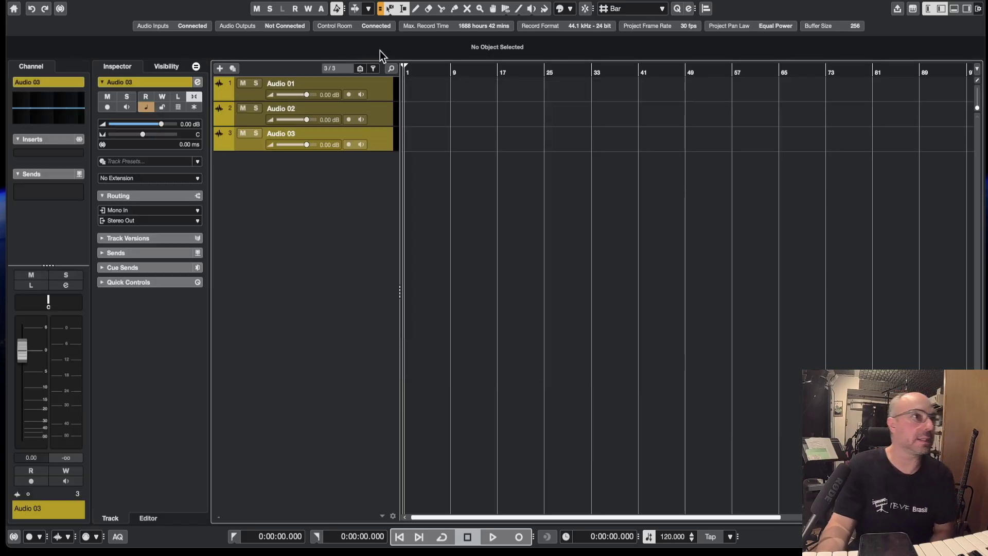
pyautogui.click(254, 95)
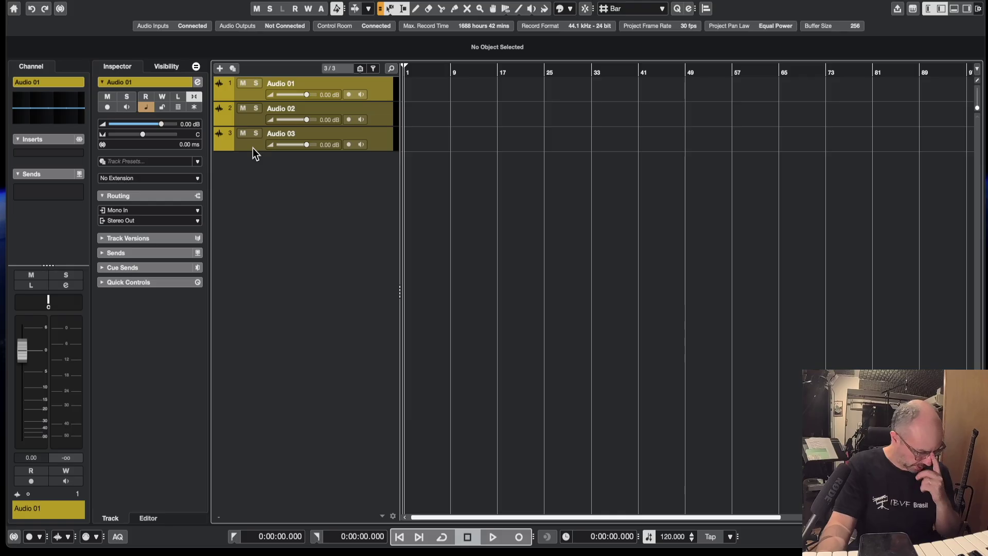
pyautogui.keyDown('shift'); pyautogui.click(253, 147); pyautogui.keyUp('shift')
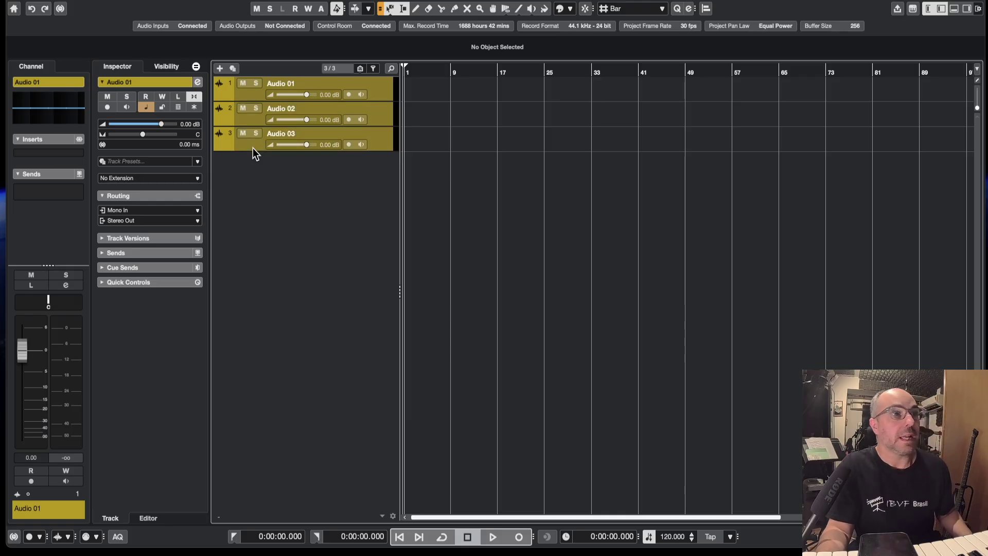
pyautogui.click(385, 91)
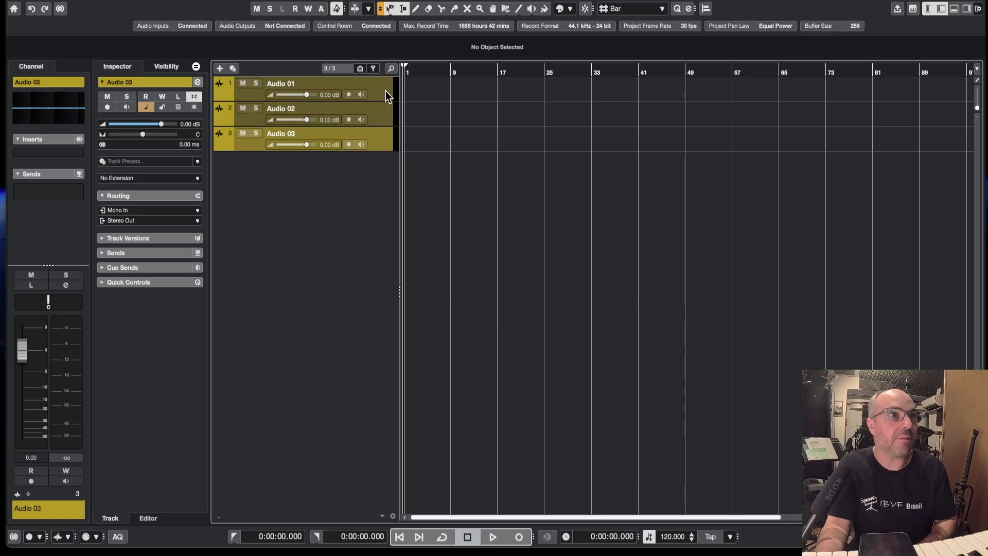
pyautogui.press('Down')
pyautogui.press('Down')
pyautogui.press('Up')
pyautogui.press('Up')
pyautogui.press('Down')
pyautogui.press('Down')
pyautogui.press('Up')
pyautogui.press('Up')
pyautogui.press('Down')
pyautogui.press('Down')
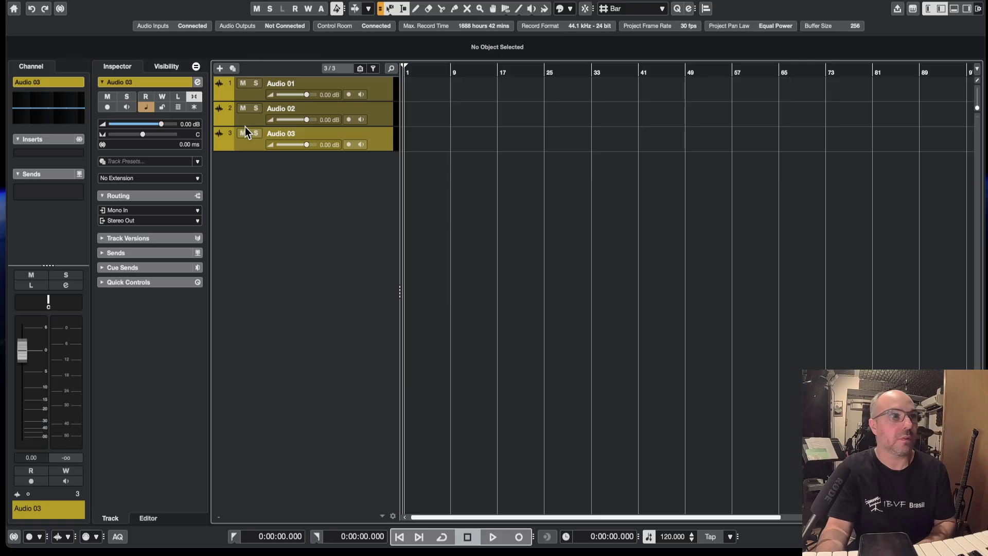
pyautogui.click(141, 210)
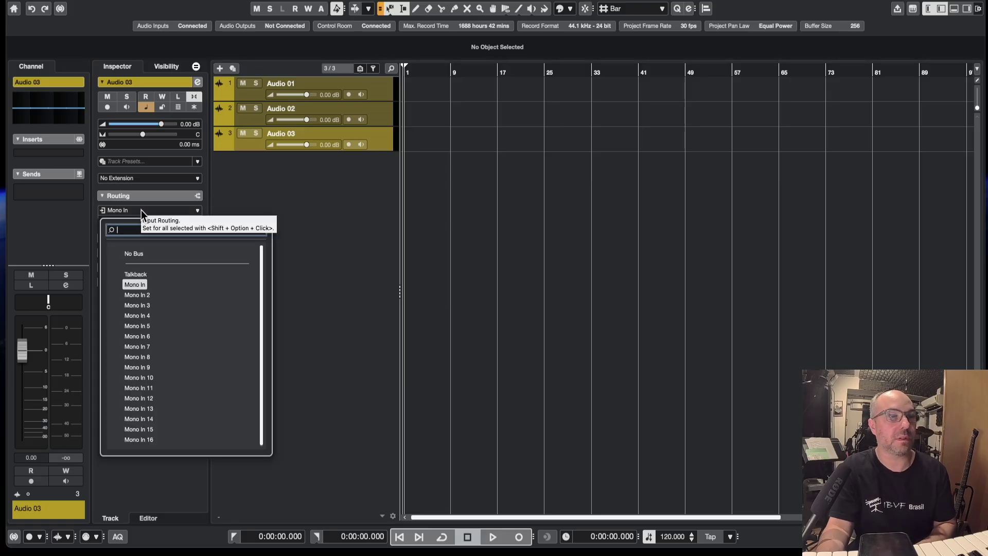
pyautogui.click(289, 176)
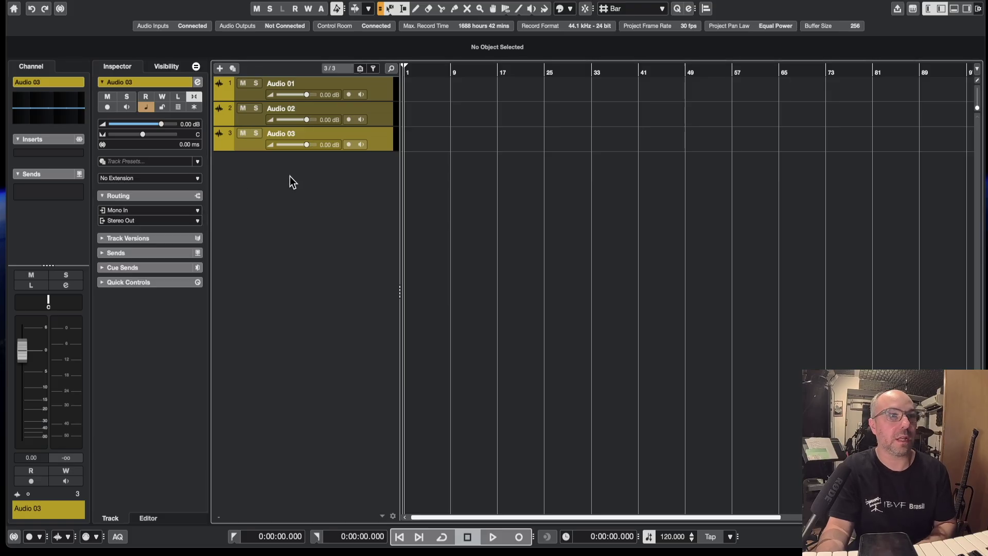
pyautogui.click(252, 93)
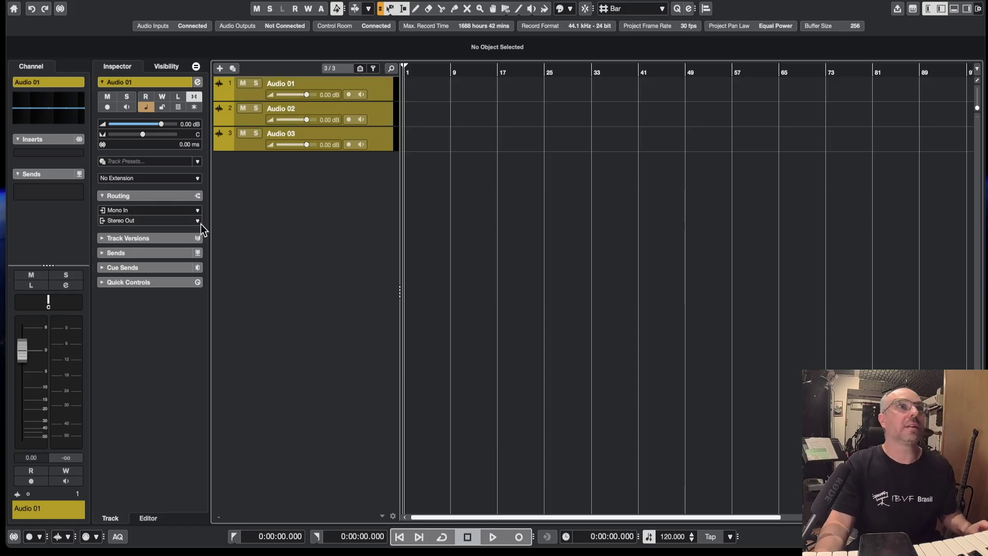
pyautogui.click(171, 209)
pyautogui.click(136, 284)
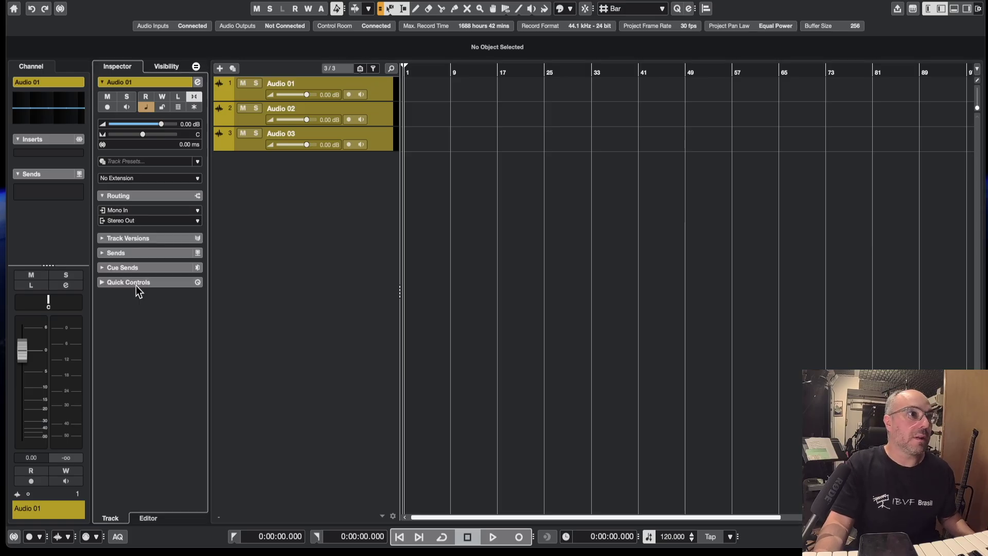
pyautogui.click(379, 84)
pyautogui.press('Escape')
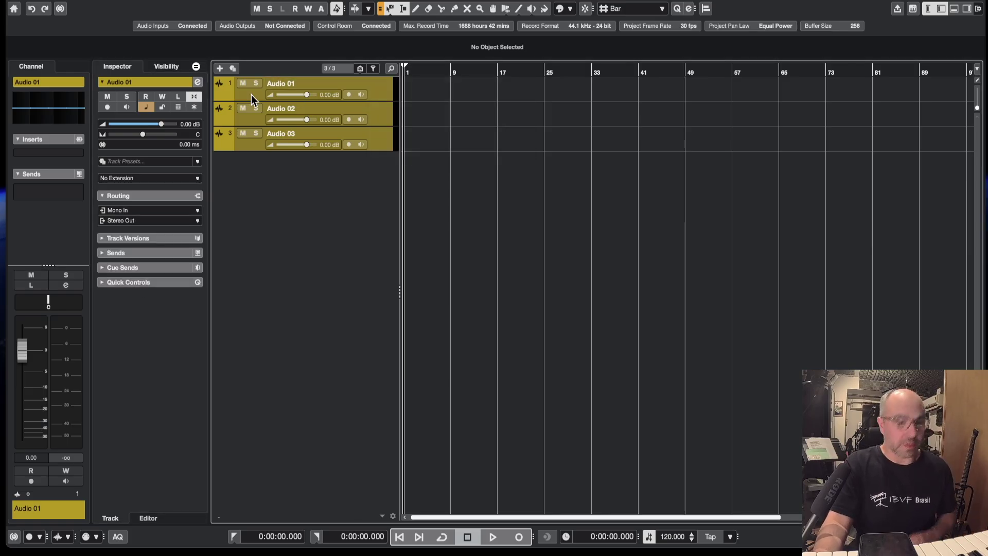
pyautogui.press('Down')
pyautogui.press('Down')
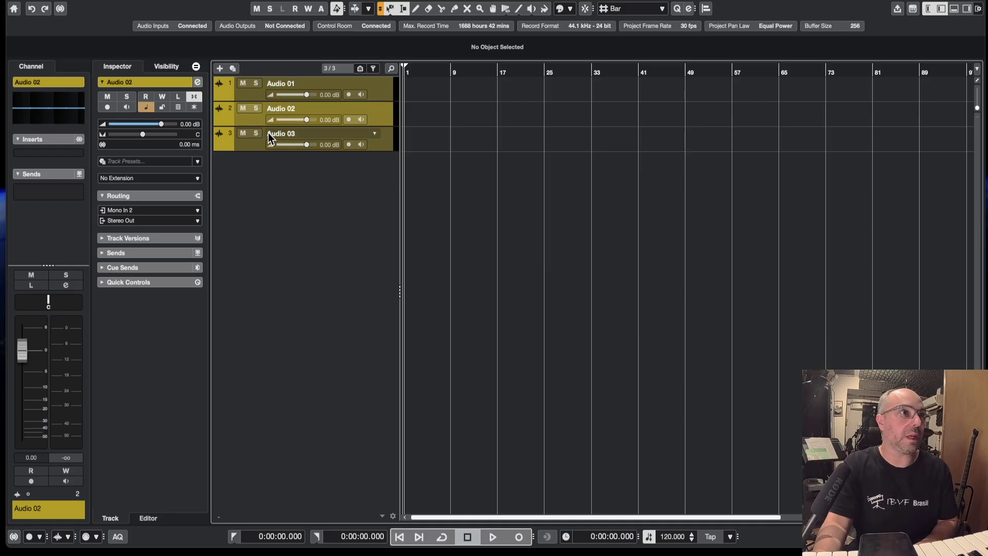
pyautogui.click(255, 116)
pyautogui.click(249, 97)
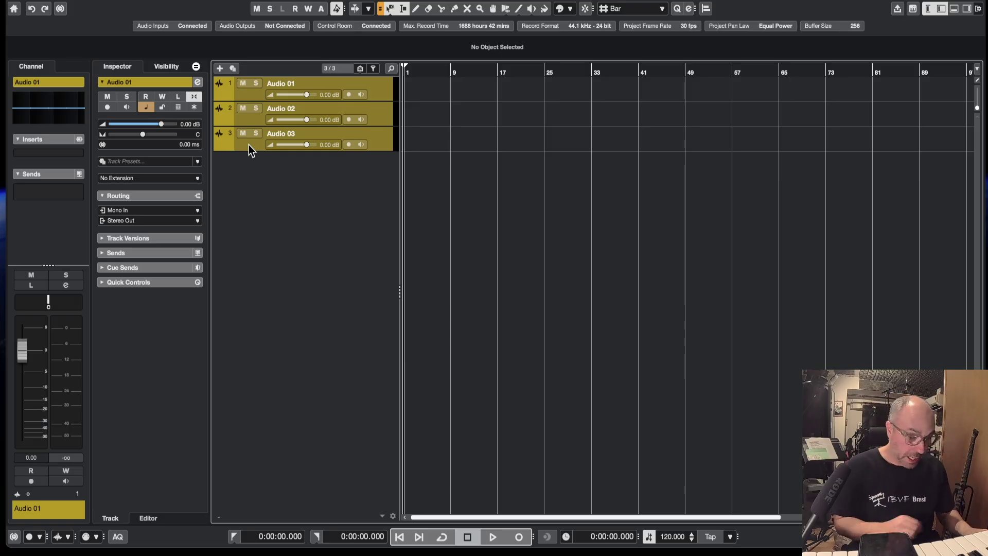
pyautogui.hotkey('ctrl', 'g')
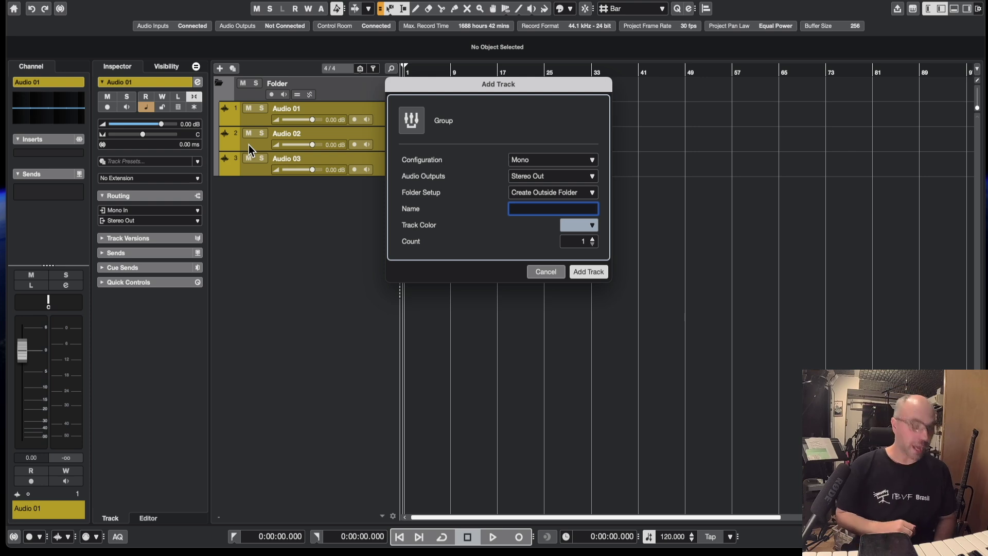
# Create a stereo group track named 'drs'.
pyautogui.write('drs')
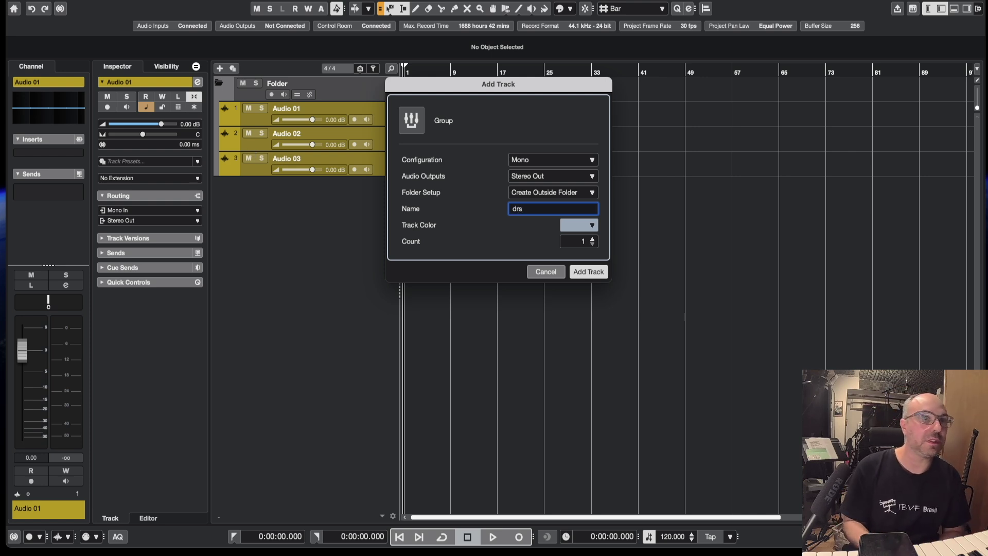
pyautogui.click(562, 160)
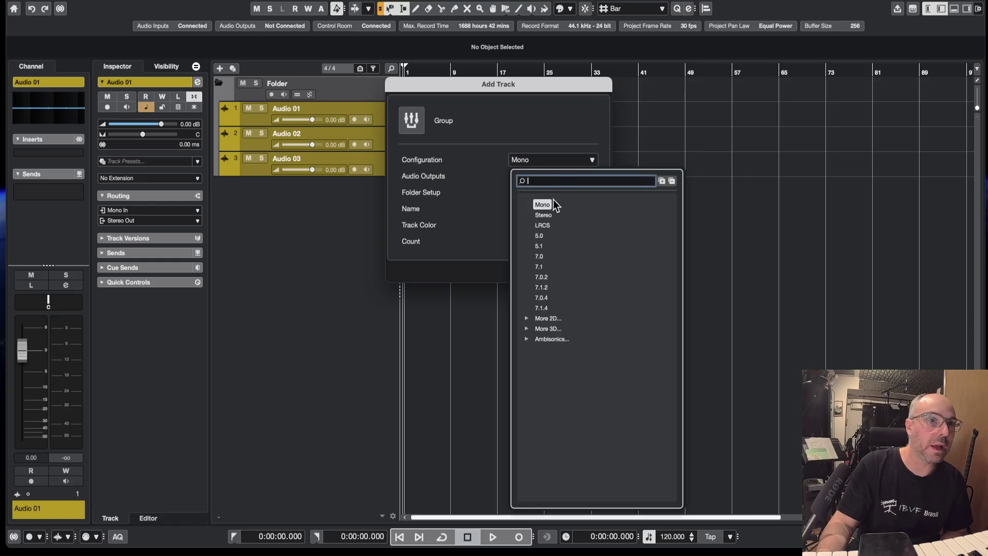
pyautogui.click(543, 212)
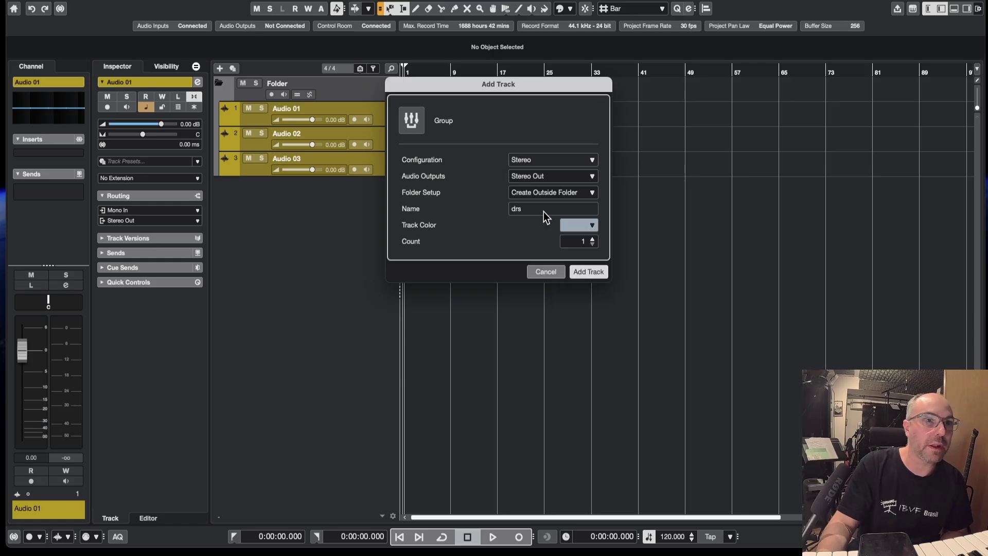
pyautogui.click(593, 271)
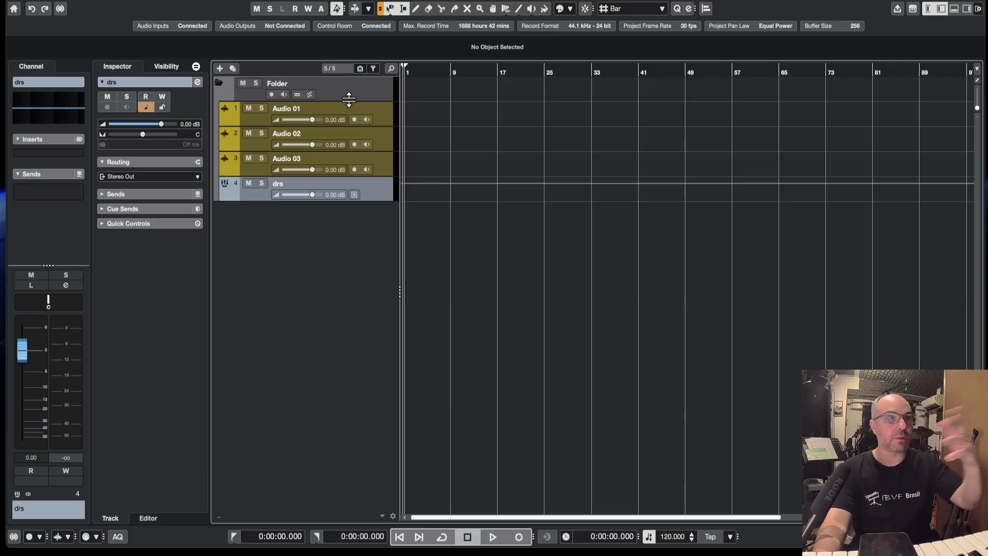
# Expand the Folder track, select the drs group, and open the MixConsole below the tracks.
pyautogui.click(347, 95)
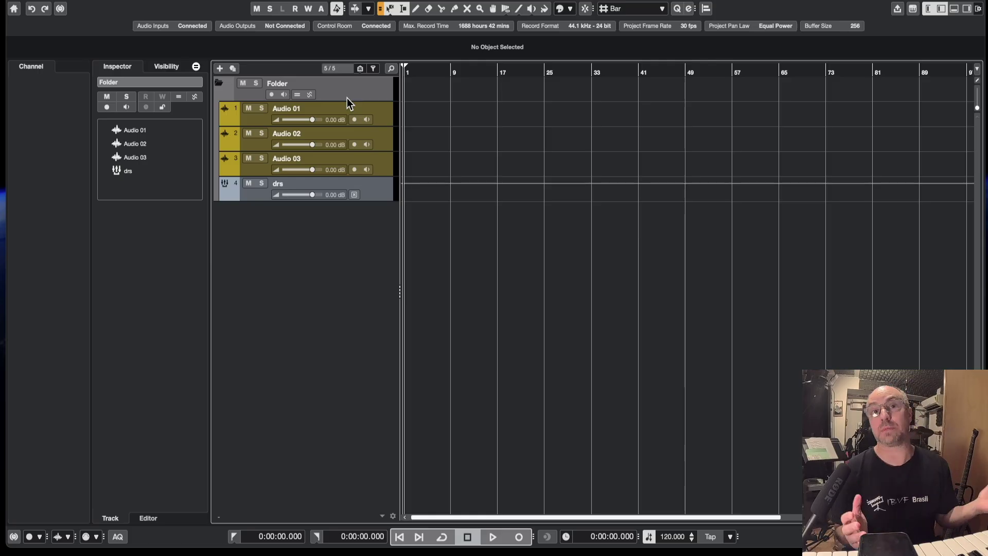
pyautogui.click(262, 194)
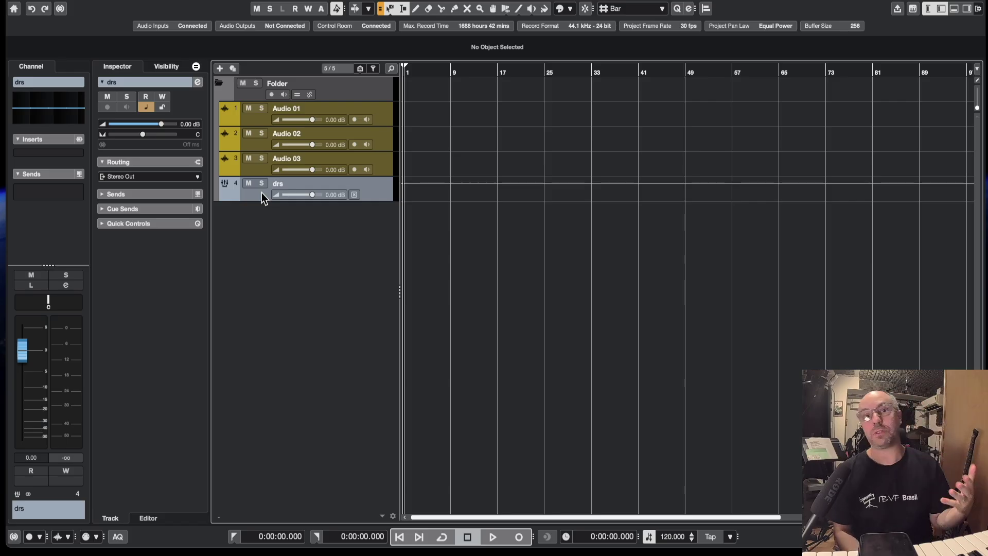
pyautogui.click(366, 90)
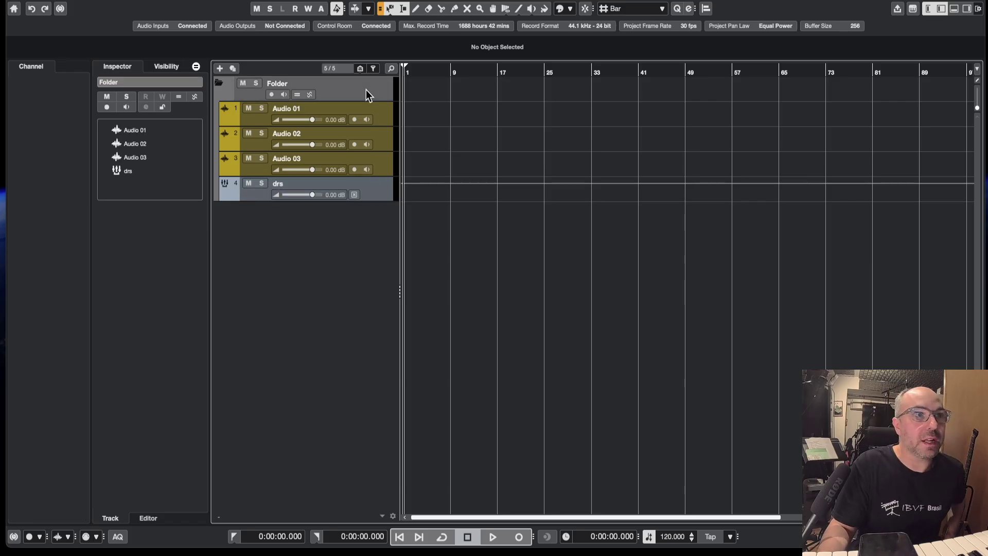
pyautogui.click(255, 196)
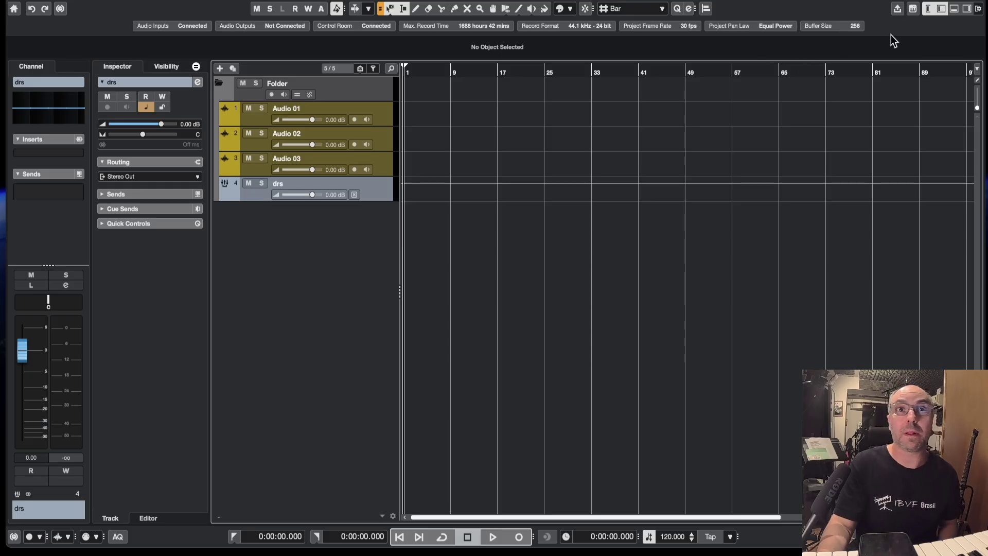
pyautogui.click(953, 9)
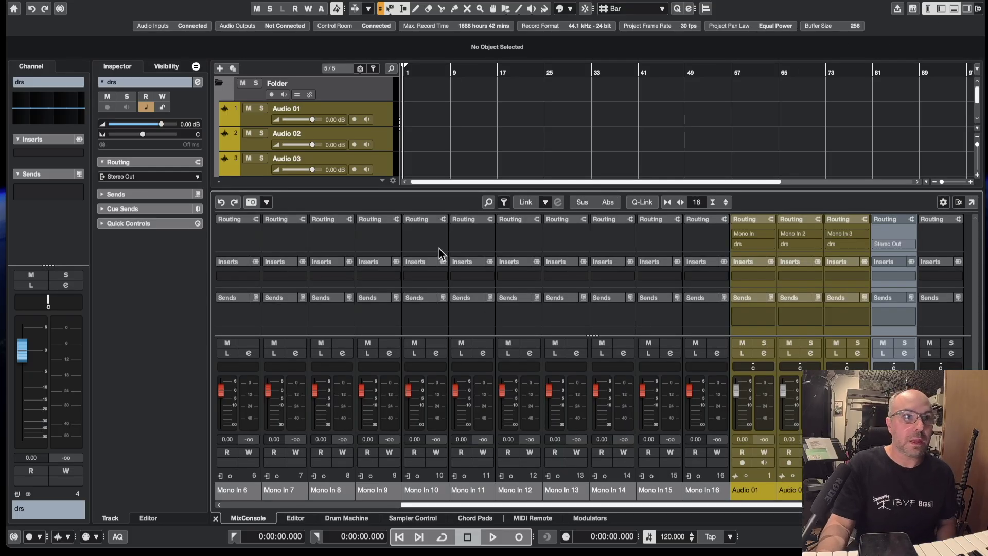
# Filter the MixConsole to audio channels only, restore all channel types, and collapse the Folder.
pyautogui.click(503, 201)
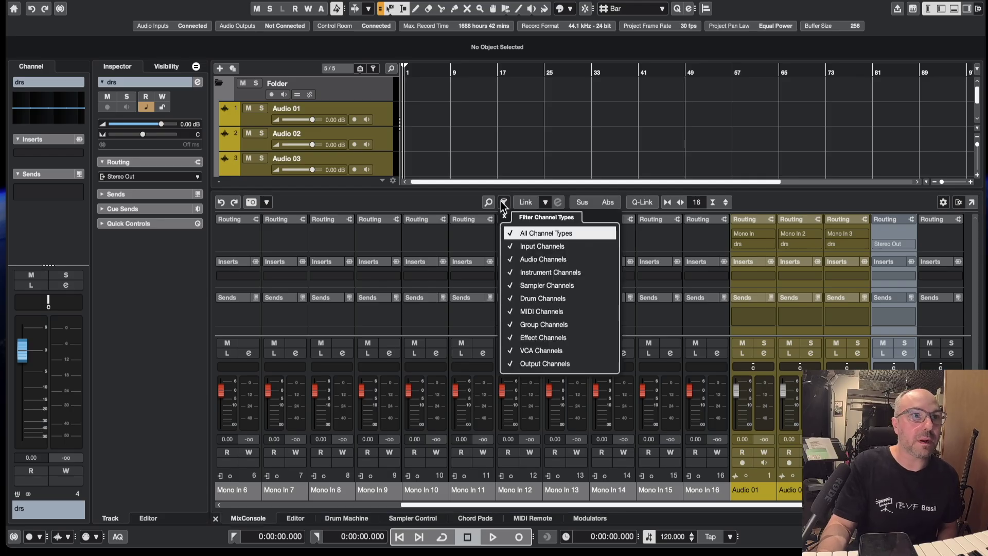
pyautogui.click(514, 236)
pyautogui.click(509, 260)
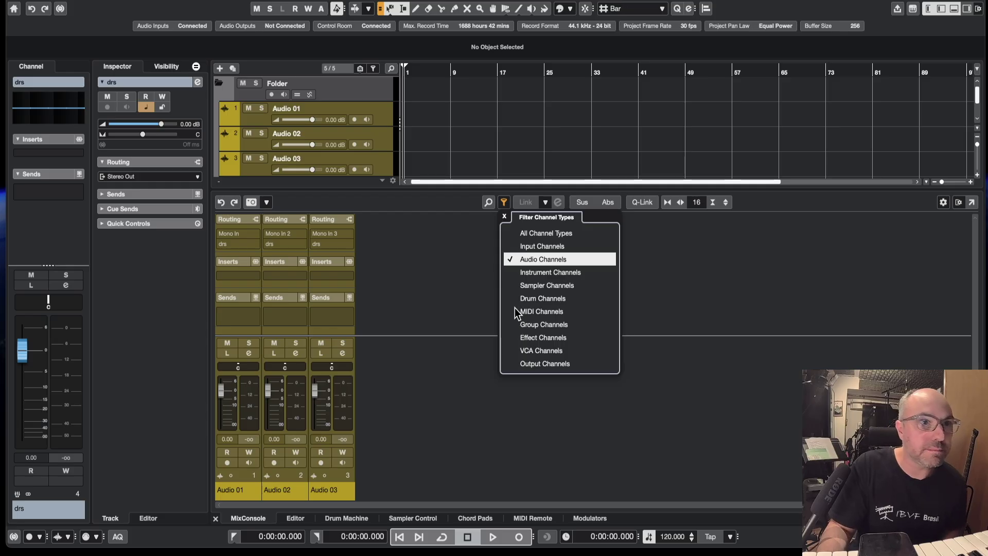
pyautogui.click(513, 234)
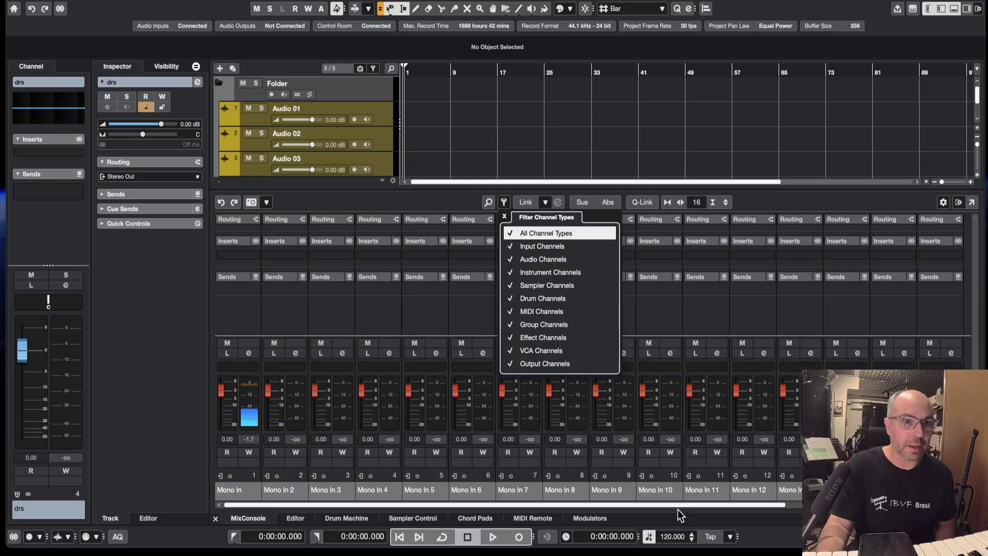
pyautogui.click(676, 508)
pyautogui.moveTo(675, 505); pyautogui.dragTo(853, 504)
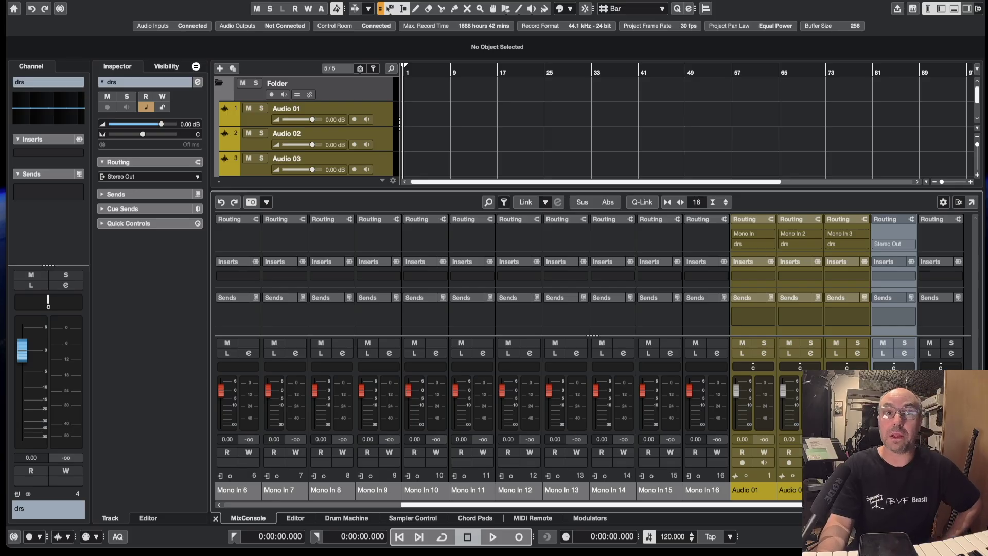
pyautogui.click(218, 83)
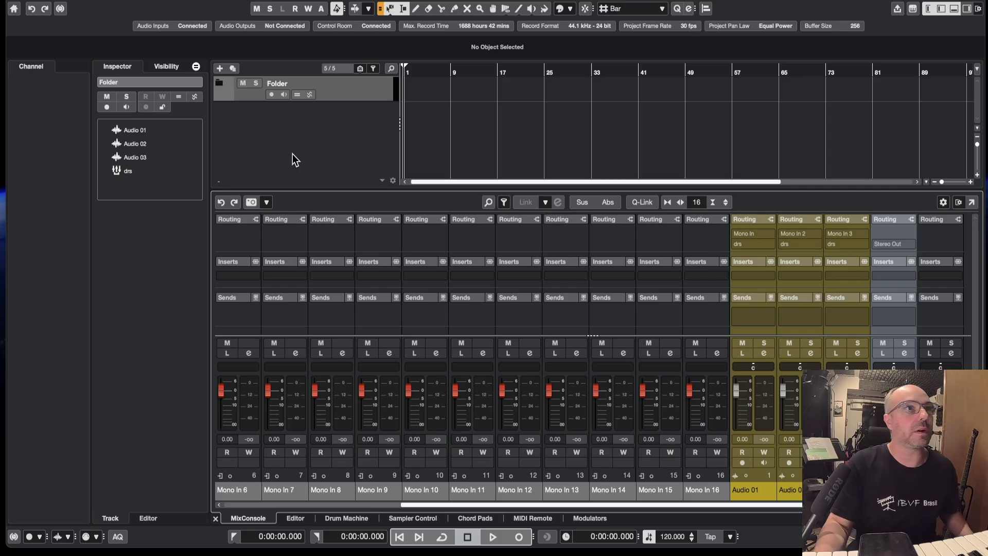
# Open Studio > Audio Connections at External Effects, showing NG bus comp, MIMAS and Warm Audio Bus.
pyautogui.click(299, 1)
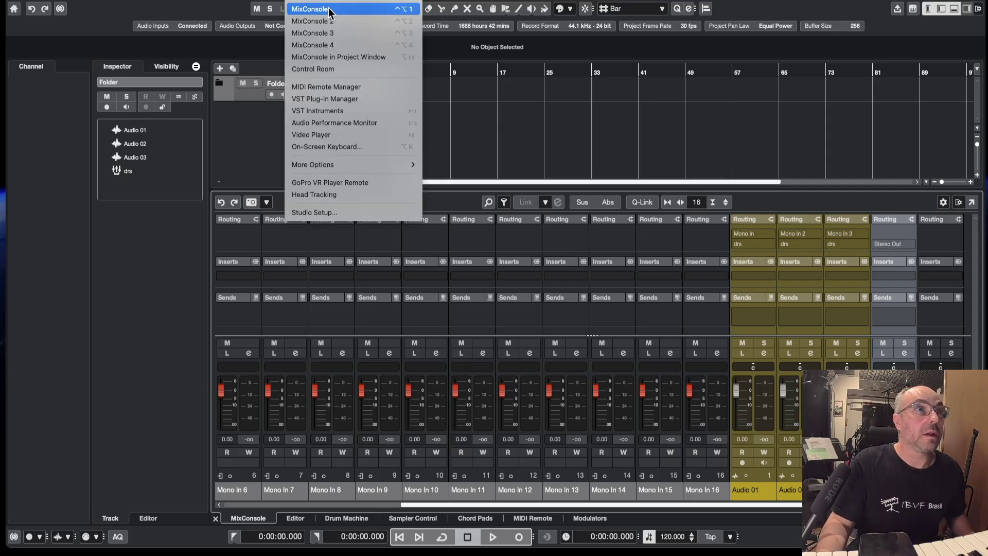
pyautogui.click(329, 102)
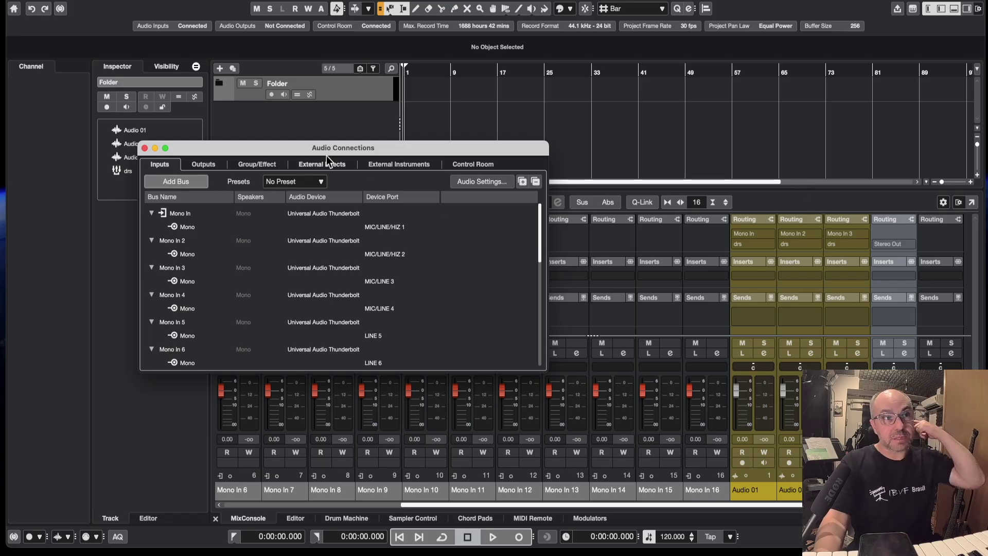
pyautogui.moveTo(327, 148); pyautogui.dragTo(486, 129)
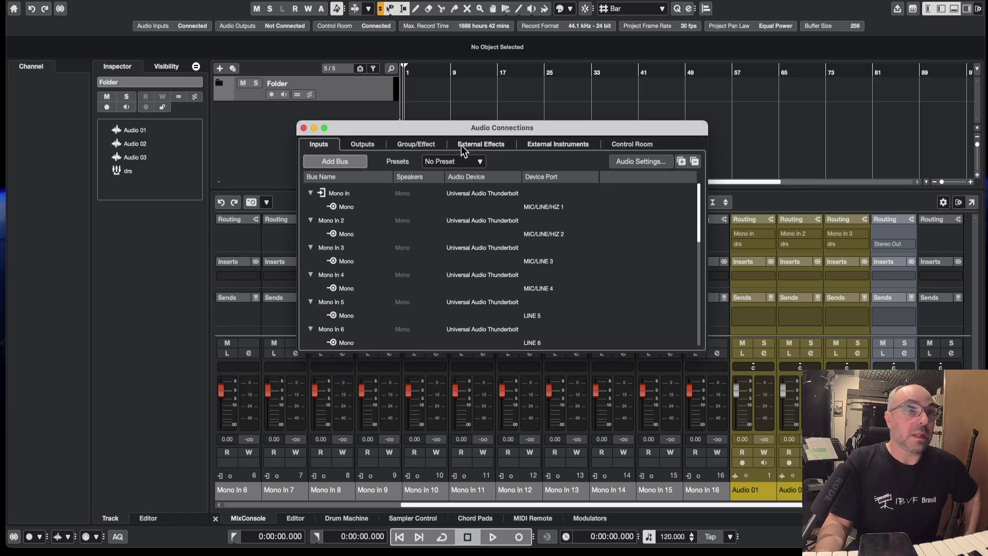
pyautogui.click(496, 145)
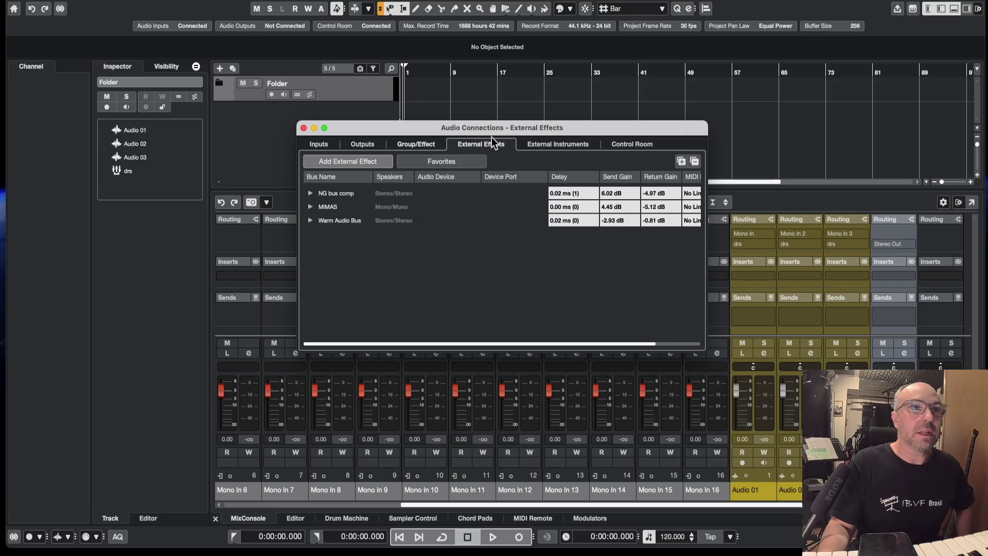
# Inspect NG bus comp's send and return buses, then remove the effect.
pyautogui.click(310, 194)
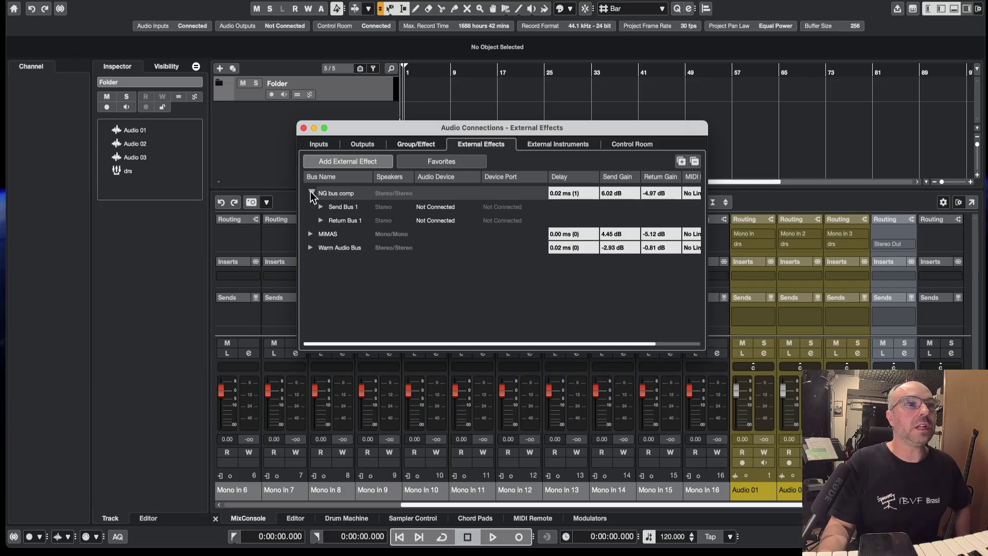
pyautogui.click(321, 208)
pyautogui.click(320, 247)
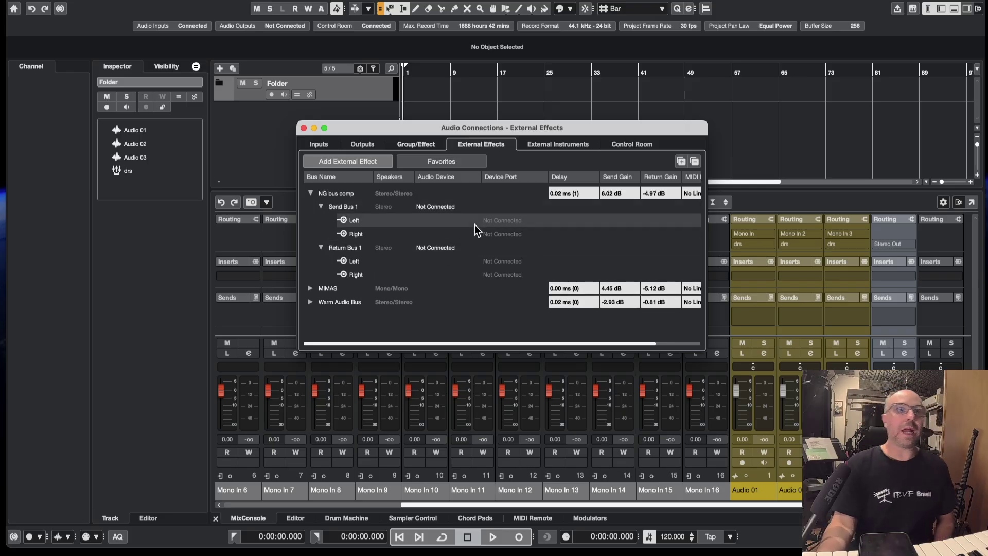
pyautogui.rightClick(346, 193)
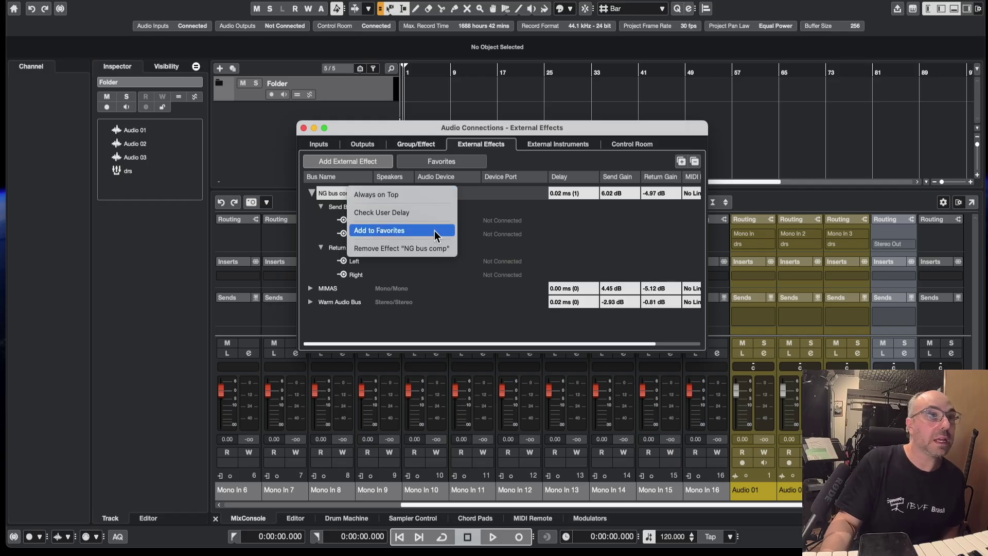
pyautogui.click(433, 246)
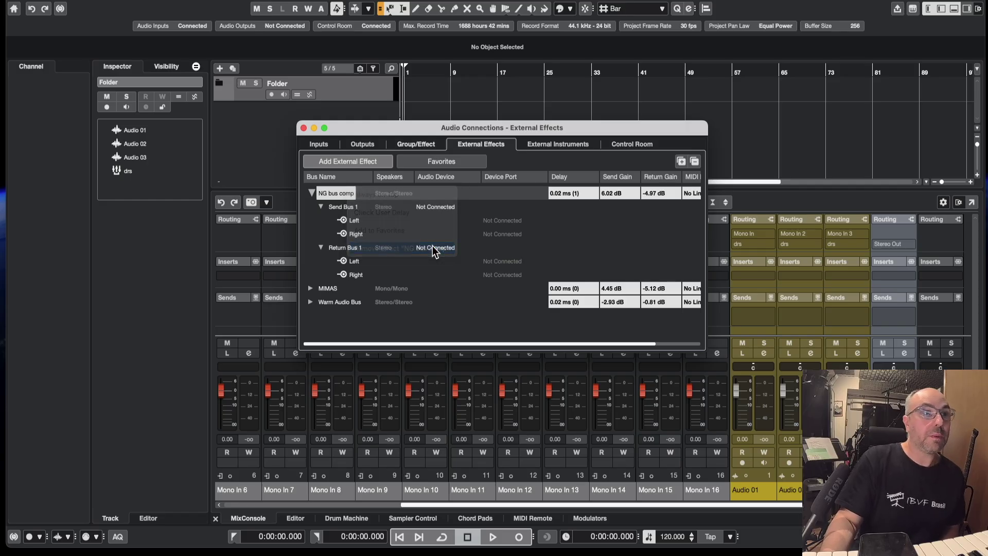
# Re-add NG bus comp from Favorites, keeping its existing ports, and expand its send and return buses.
pyautogui.click(460, 161)
pyautogui.click(501, 246)
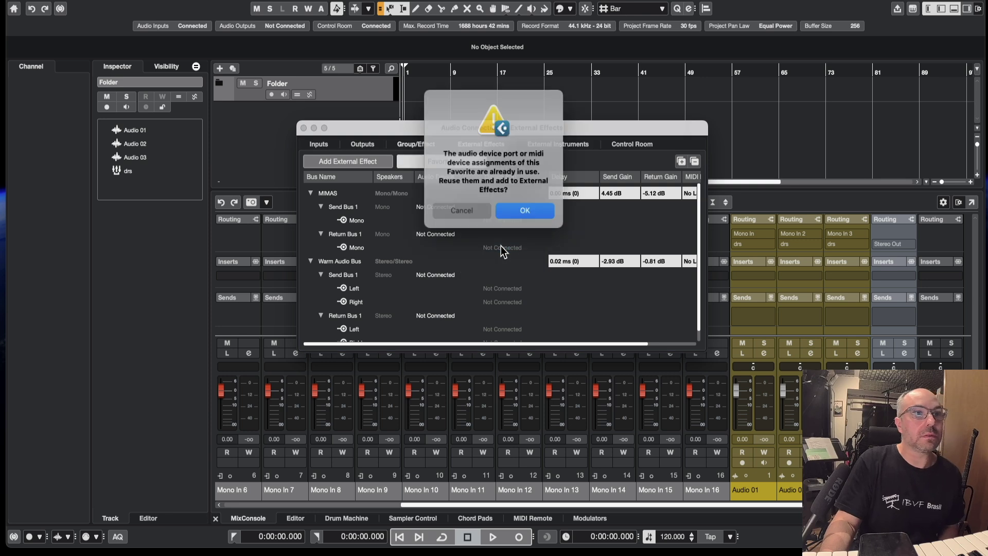
pyautogui.click(524, 209)
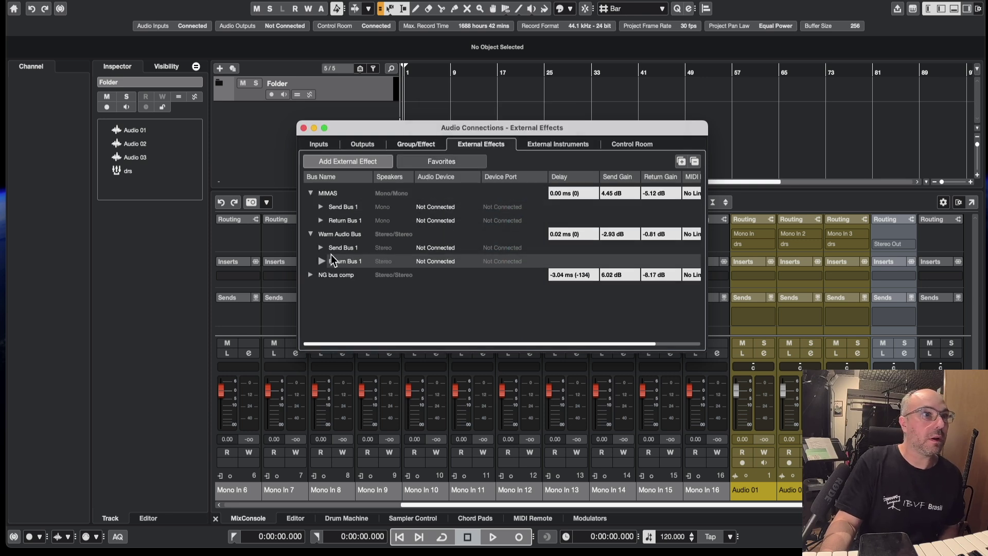
pyautogui.click(310, 275)
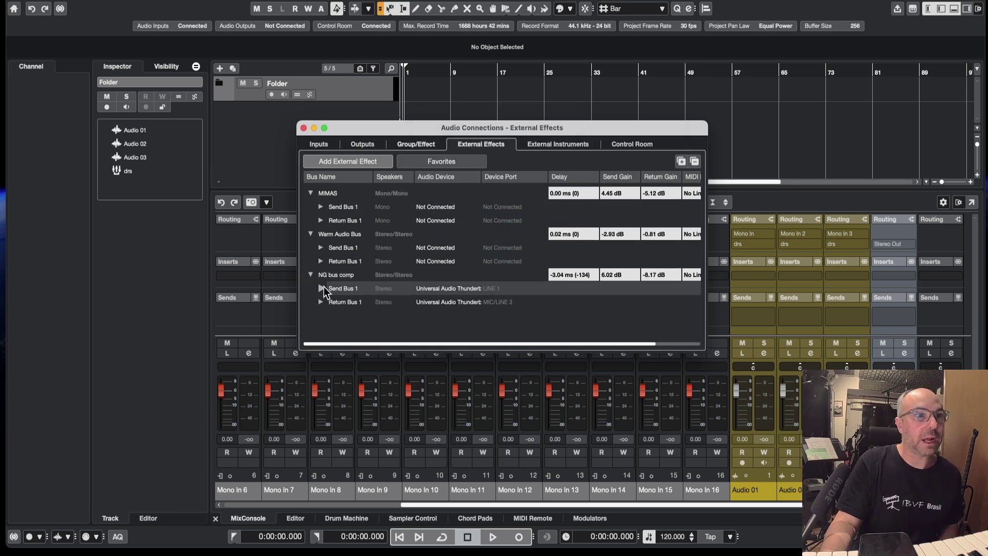
pyautogui.click(321, 288)
pyautogui.click(321, 329)
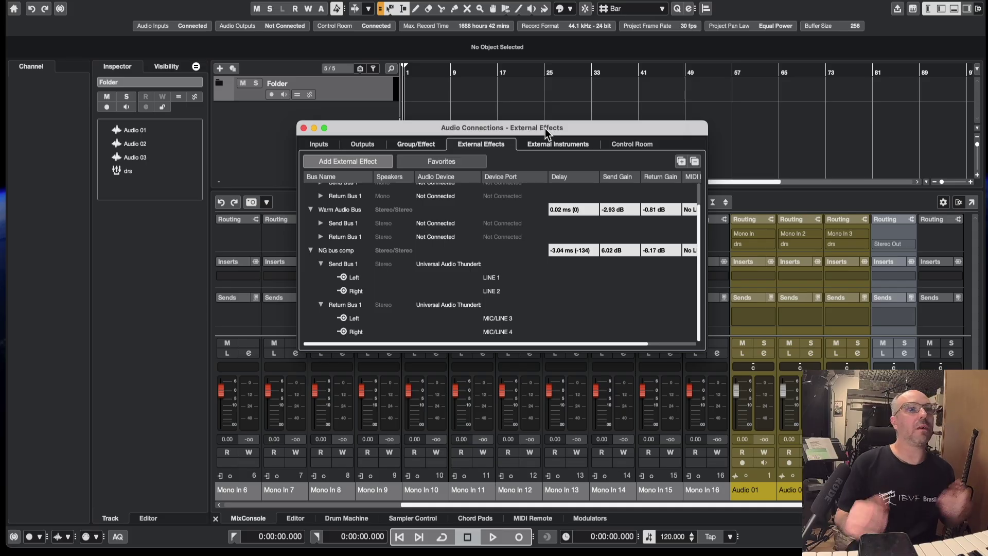
# Move the connections window higher and collapse the NG bus comp and MIMAS entries.
pyautogui.moveTo(545, 128); pyautogui.dragTo(555, 78)
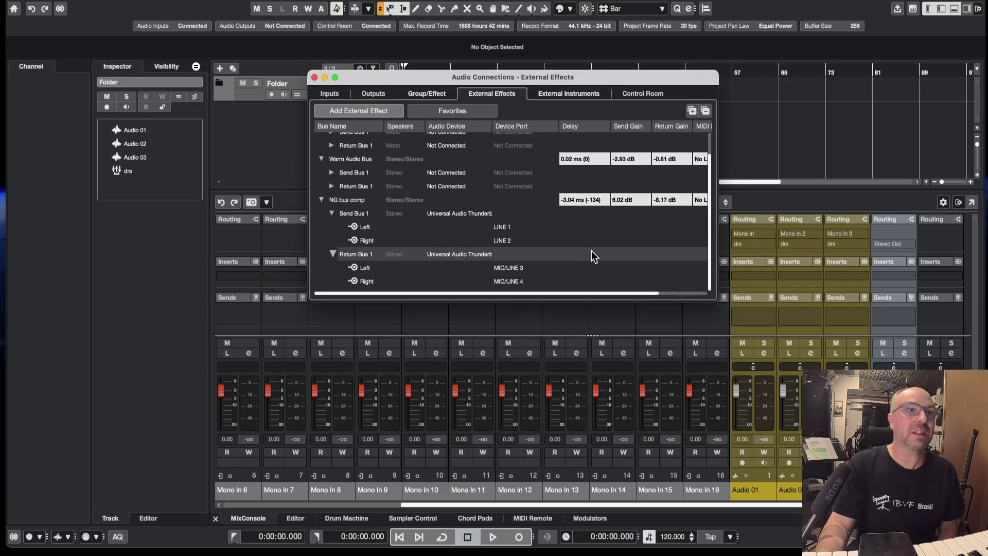
pyautogui.click(321, 199)
pyautogui.click(321, 143)
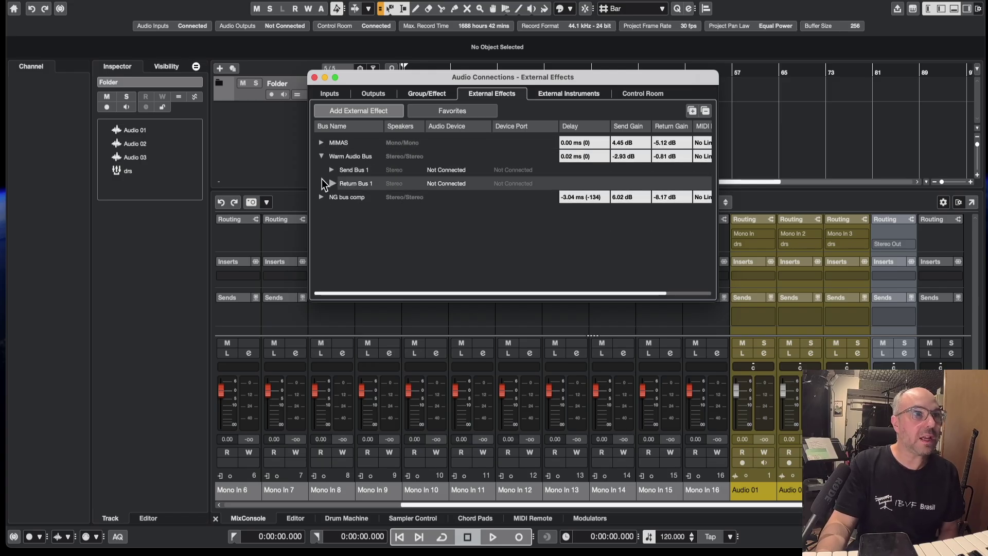
pyautogui.click(323, 197)
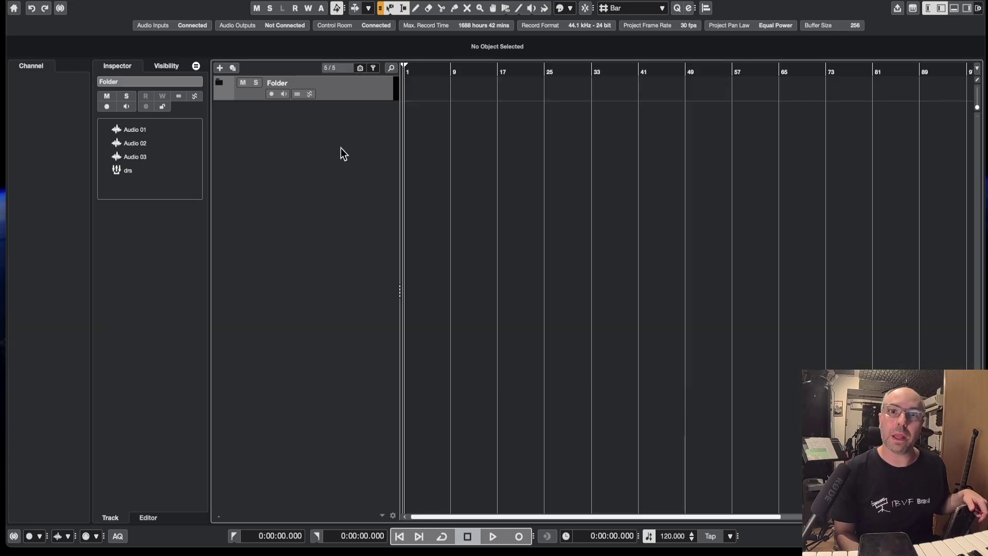